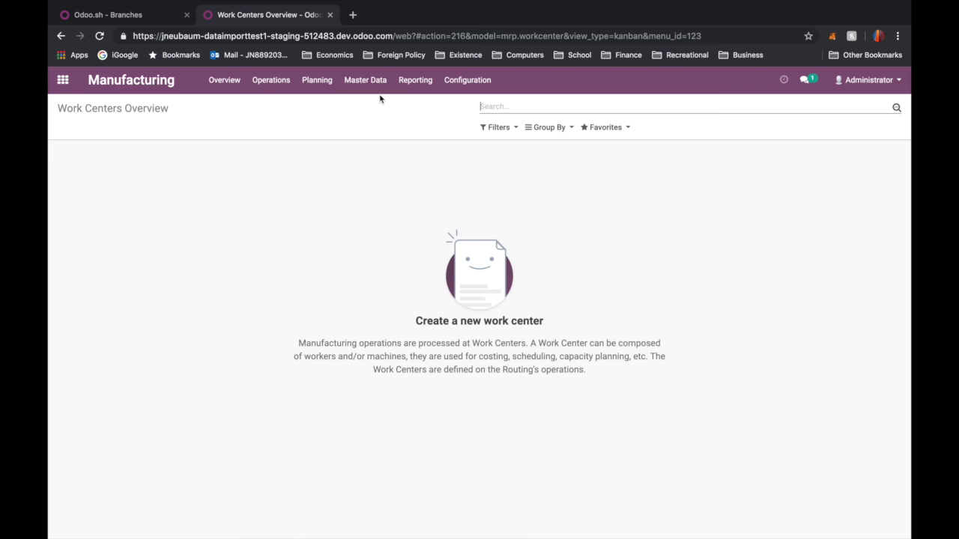
Open the Battery Rack product and examine the components of its bill of materials.
{"action": "left_click", "coordinate": [363, 106]}
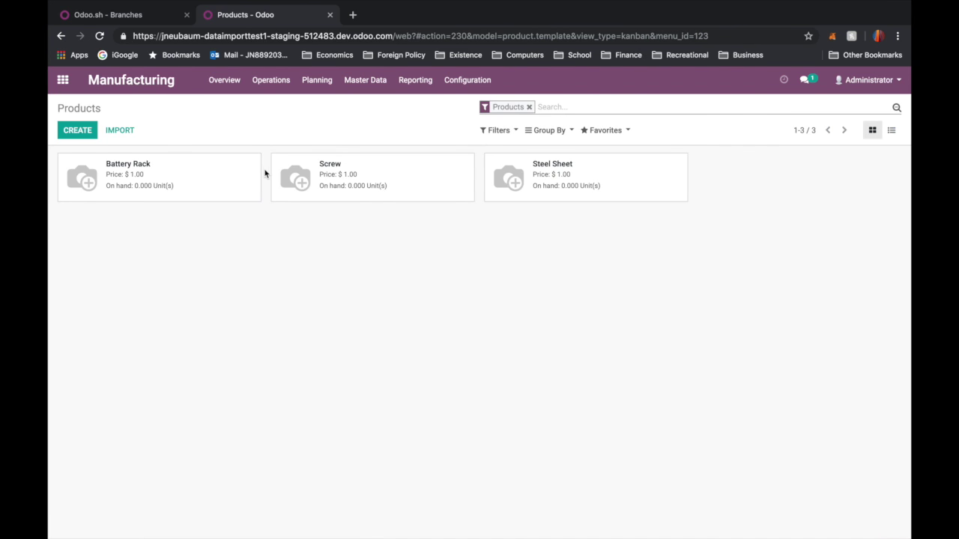
{"action": "left_click", "coordinate": [178, 177]}
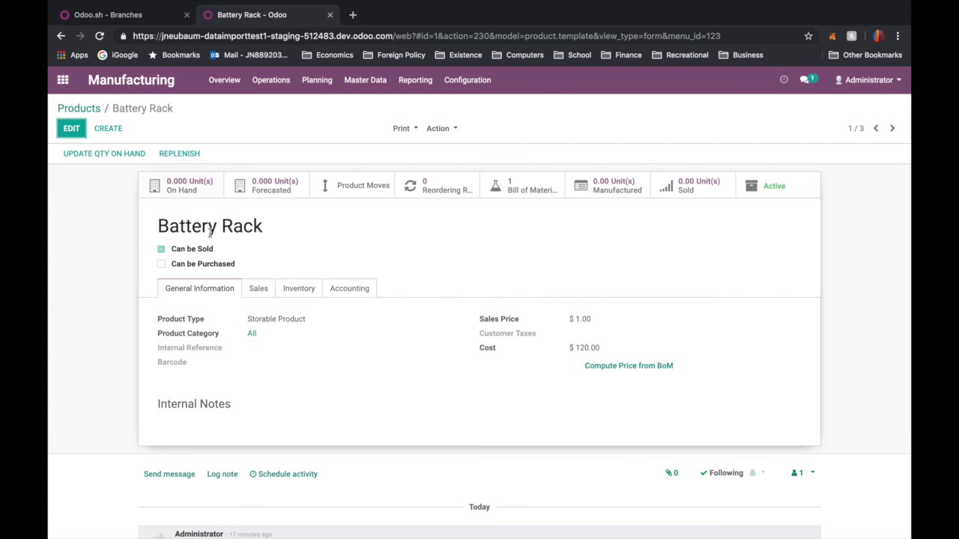
{"action": "left_click", "coordinate": [582, 349]}
{"action": "left_click", "coordinate": [529, 193]}
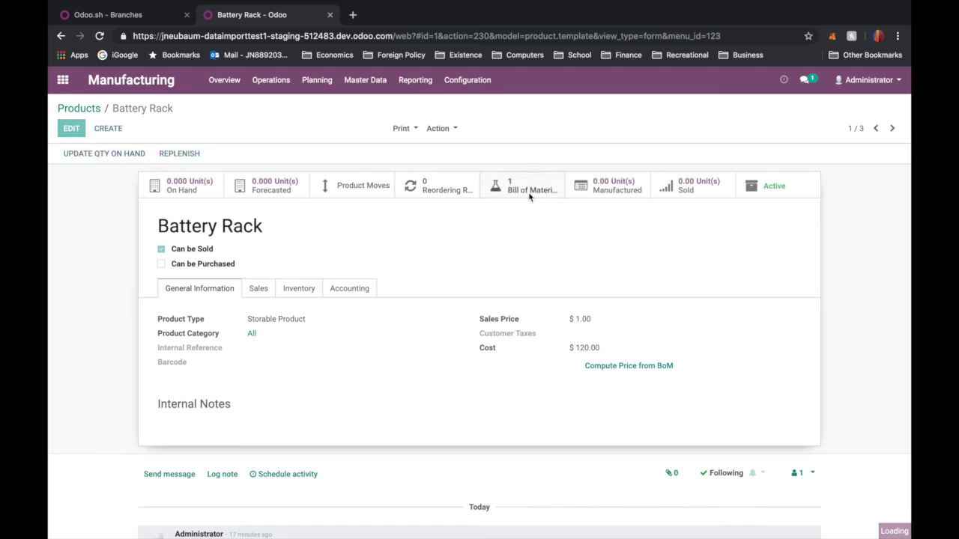
{"action": "left_click", "coordinate": [442, 189]}
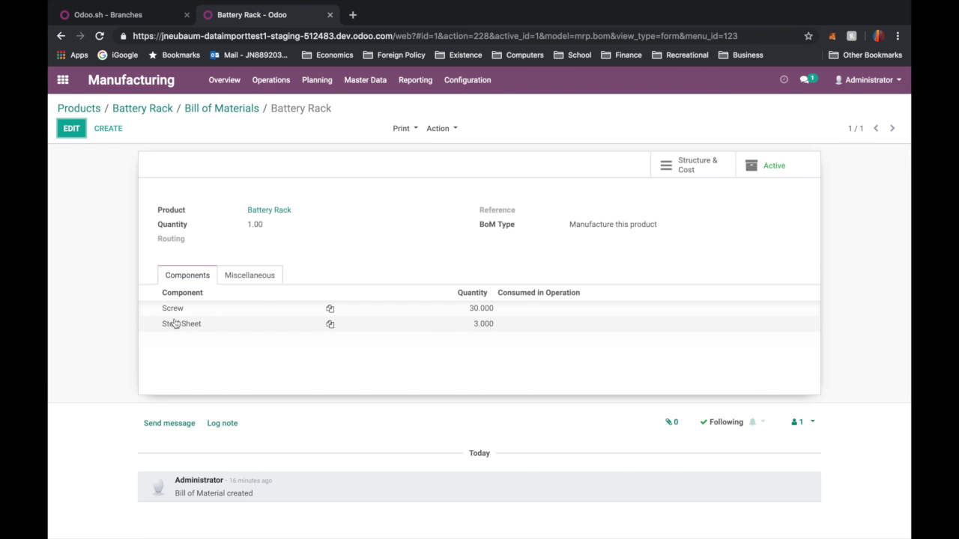
Examine the component quantities and costs in the Battery Rack's BoM Structure & Cost report.
{"action": "left_click", "coordinate": [694, 174]}
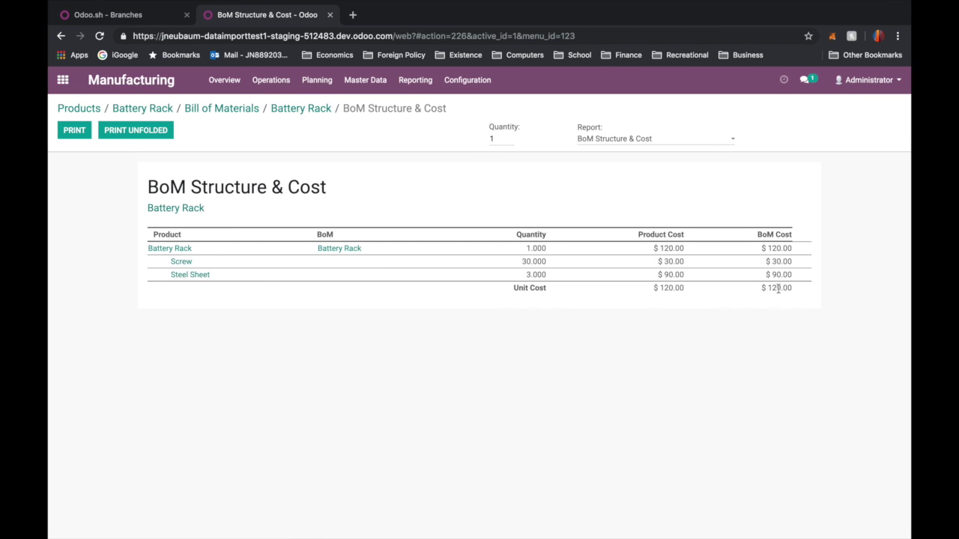
{"action": "left_click_drag", "start_coordinate": [793, 291], "coordinate": [756, 293]}
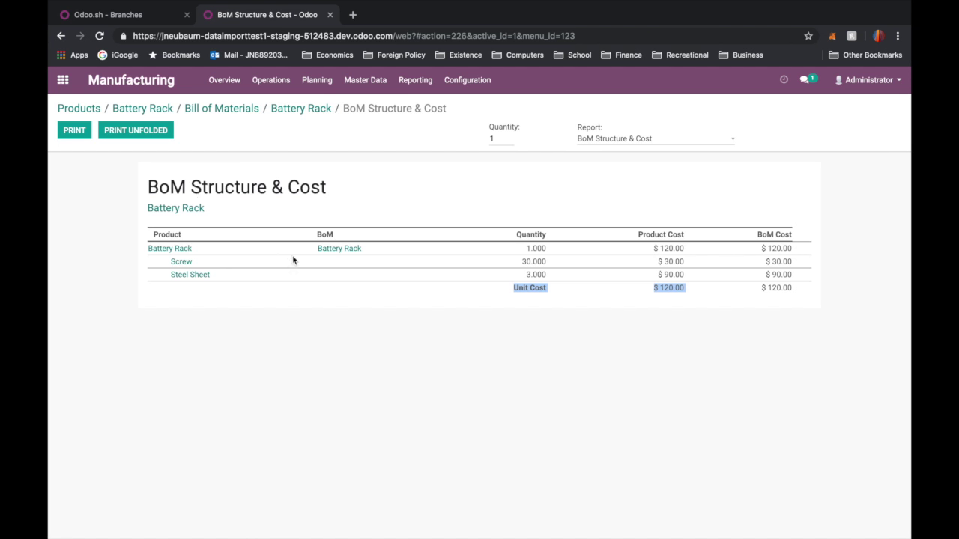
{"action": "left_click_drag", "start_coordinate": [525, 260], "coordinate": [777, 276]}
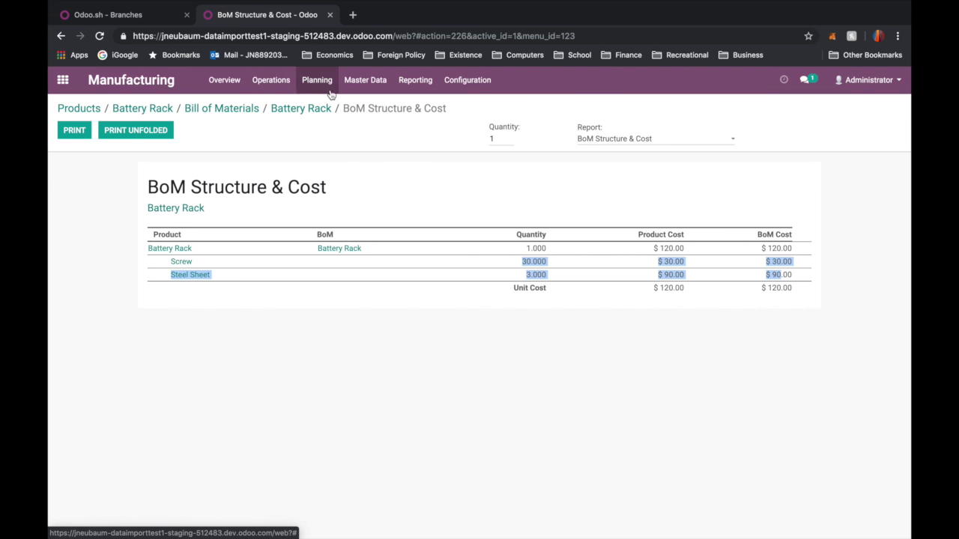
Start a new work center record and name it CNC Machine.
{"action": "left_click", "coordinate": [277, 87]}
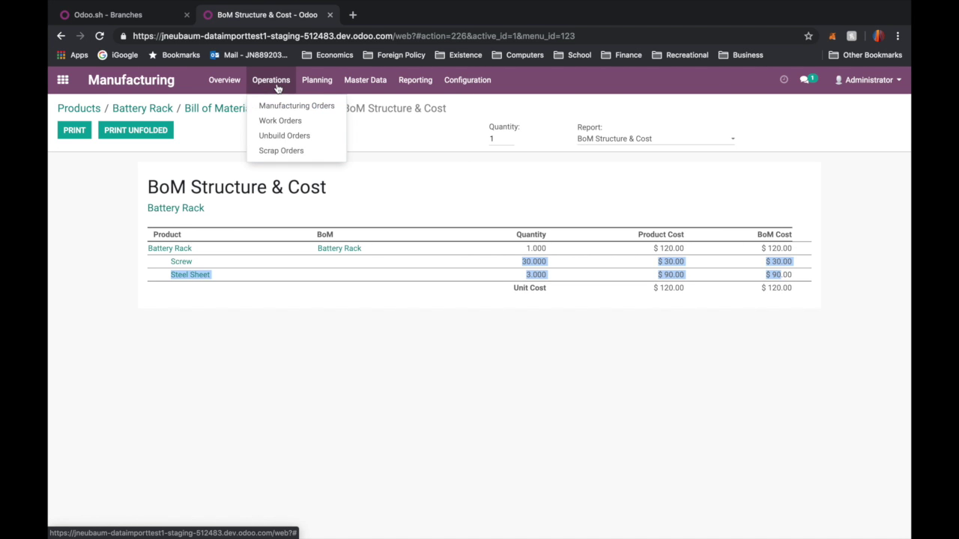
{"action": "mouse_move", "coordinate": [359, 82]}
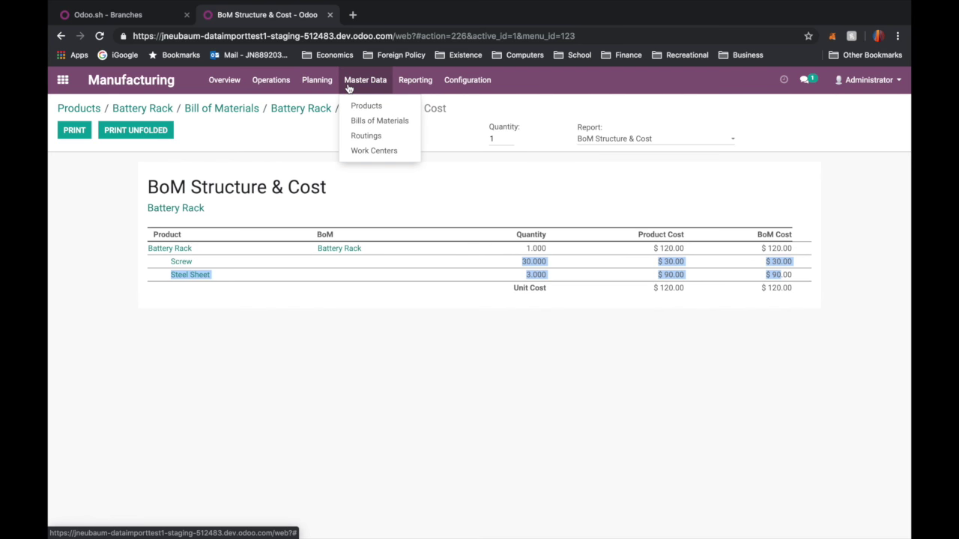
{"action": "left_click", "coordinate": [360, 149]}
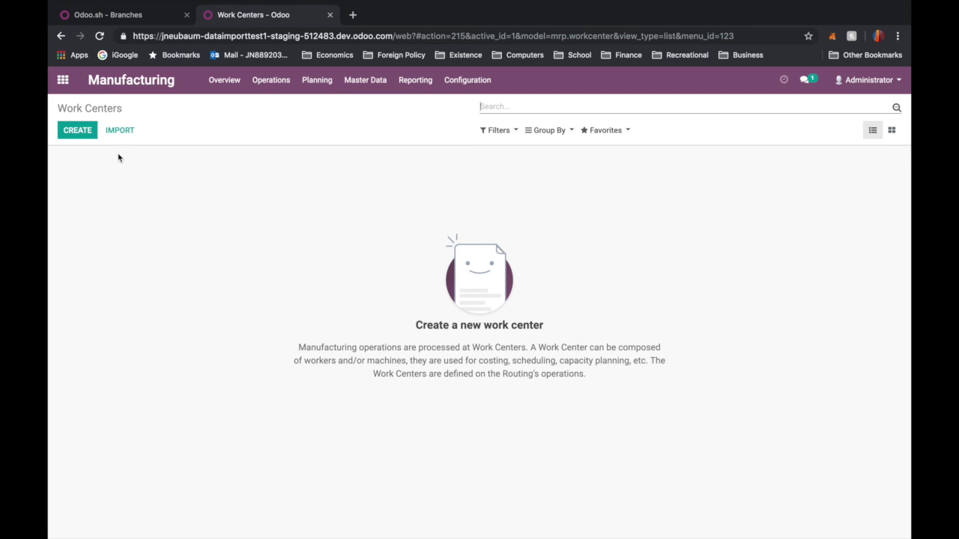
{"action": "left_click_drag", "start_coordinate": [58, 107], "coordinate": [128, 113]}
{"action": "left_click", "coordinate": [83, 138]}
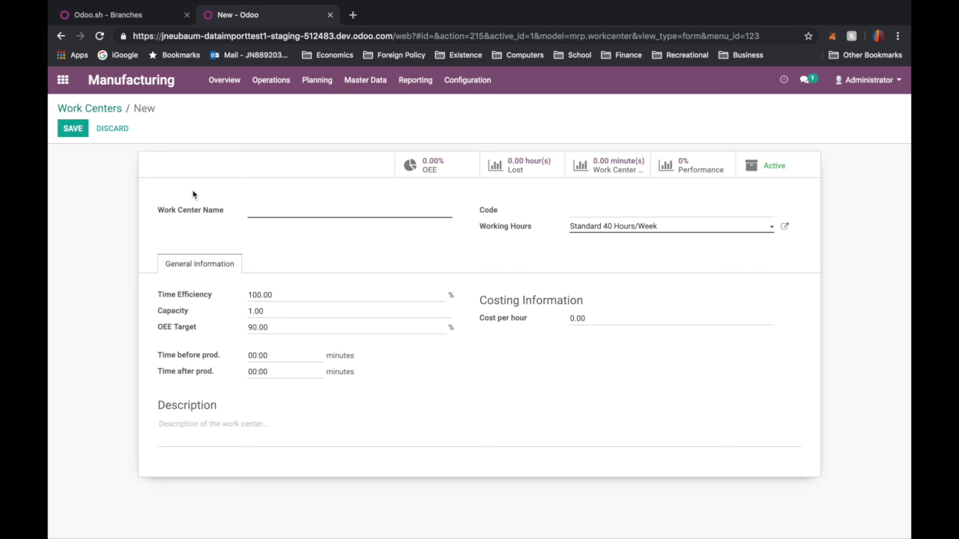
{"action": "type", "text": "Wel"}
{"action": "key", "text": "BackSpace"}
{"action": "key", "text": "BackSpace"}
{"action": "key", "text": "BackSpace"}
{"action": "type", "text": "Machin"}
Set the CNC Machine's cost per hour to 30 and time efficiency to 85%, and save the work center.
{"action": "left_click_drag", "start_coordinate": [599, 322], "coordinate": [553, 322]}
{"action": "type", "text": "3"}
{"action": "left_click_drag", "start_coordinate": [271, 298], "coordinate": [249, 301]}
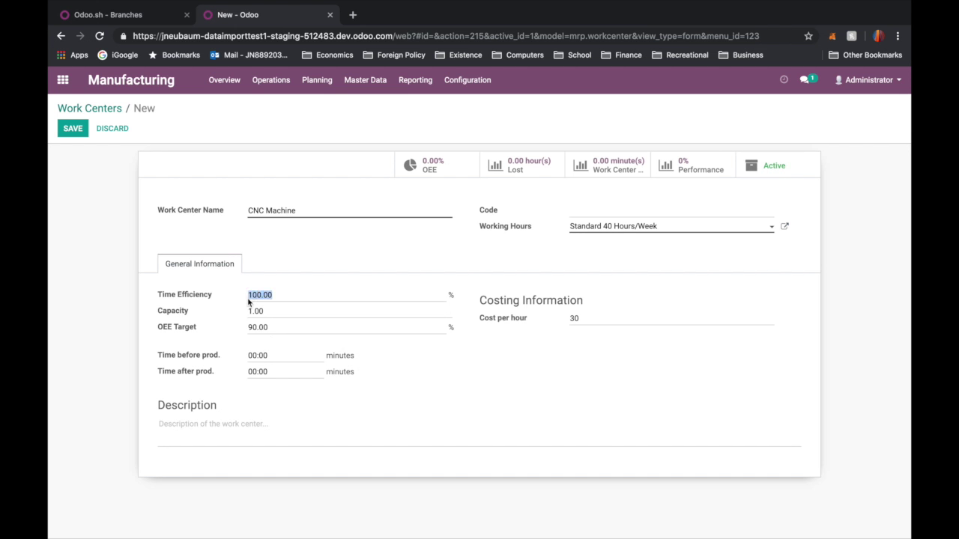
{"action": "type", "text": "85"}
{"action": "left_click", "coordinate": [73, 128]}
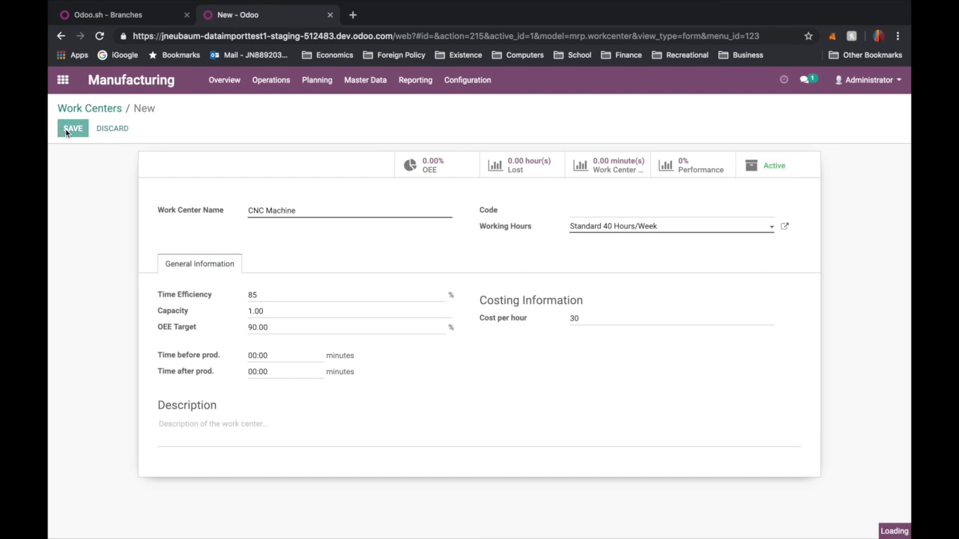
Create and save a work center named Welding Station with a cost per hour of 25 and 90% time efficiency.
{"action": "left_click", "coordinate": [82, 112]}
{"action": "left_click", "coordinate": [81, 133]}
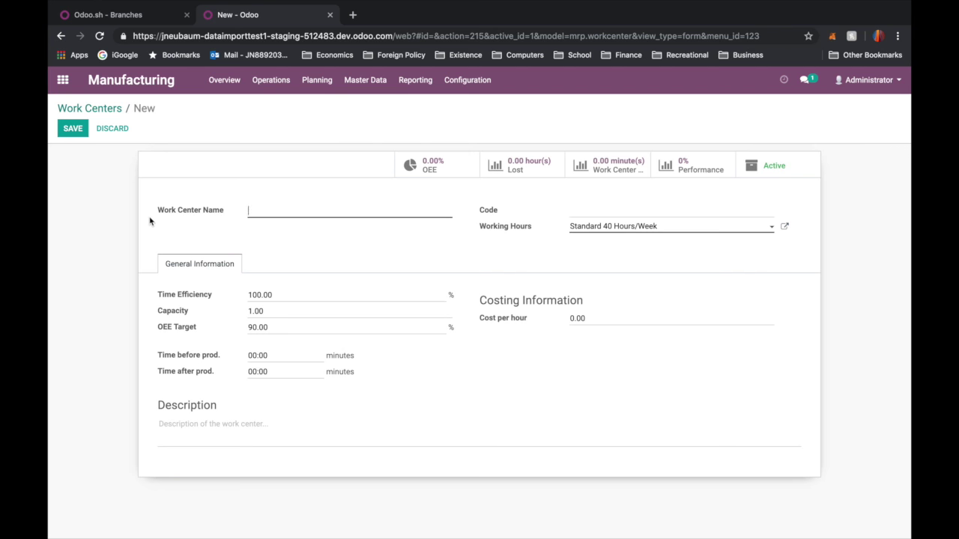
{"action": "type", "text": "Welding "}
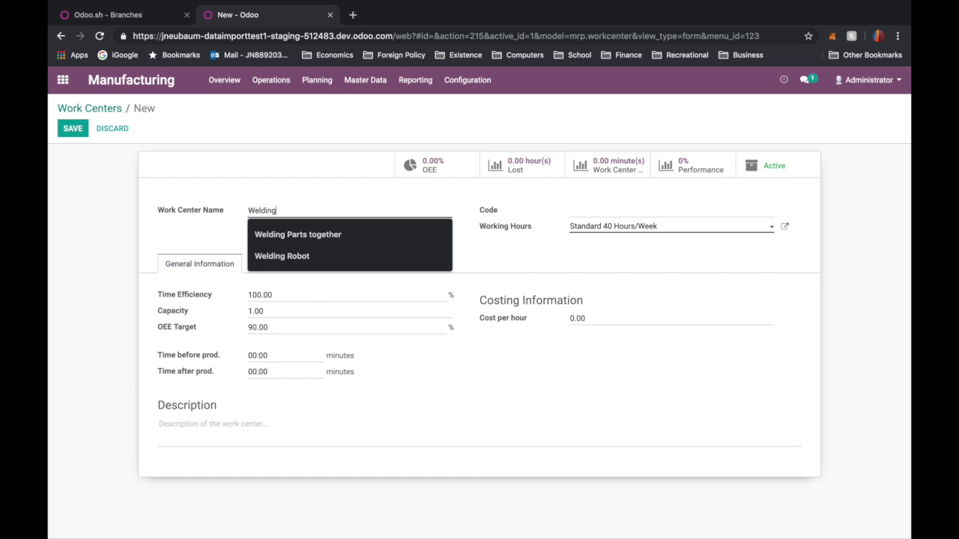
{"action": "type", "text": "Station"}
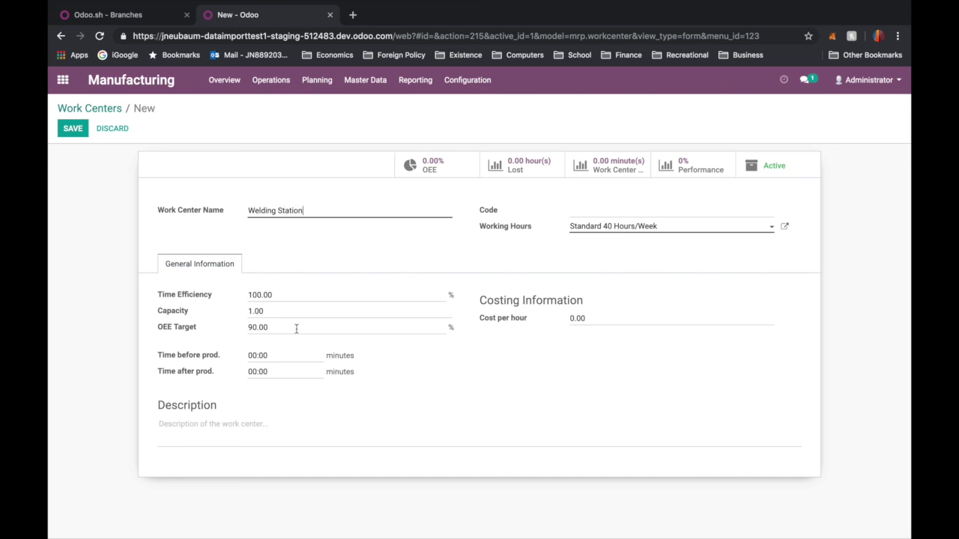
{"action": "left_click", "coordinate": [507, 319]}
{"action": "type", "text": "25"}
{"action": "double_click", "coordinate": [271, 297]}
{"action": "type", "text": "90"}
{"action": "left_click", "coordinate": [81, 130]}
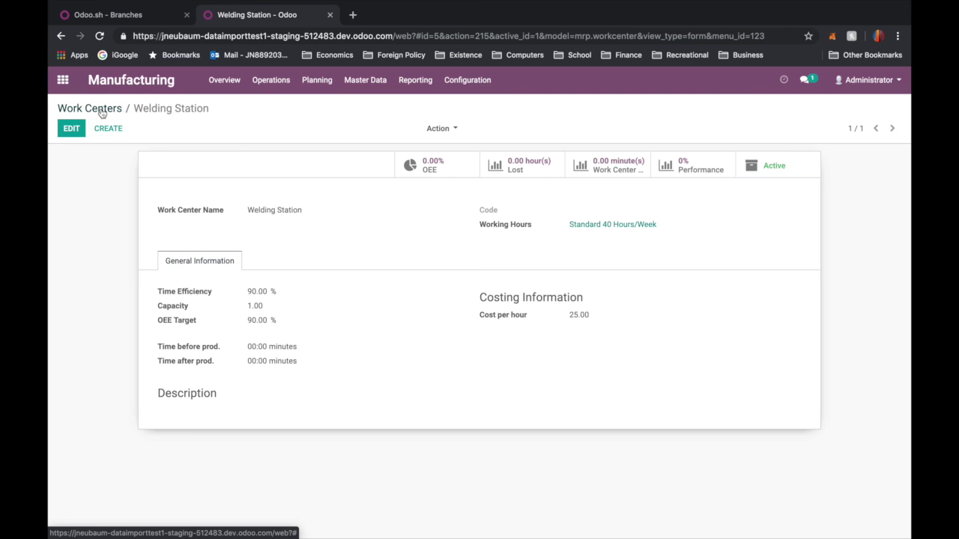
Create and save a work center named Packaging with a cost per hour of 22, and return to the work center list.
{"action": "left_click", "coordinate": [101, 110]}
{"action": "left_click", "coordinate": [77, 132]}
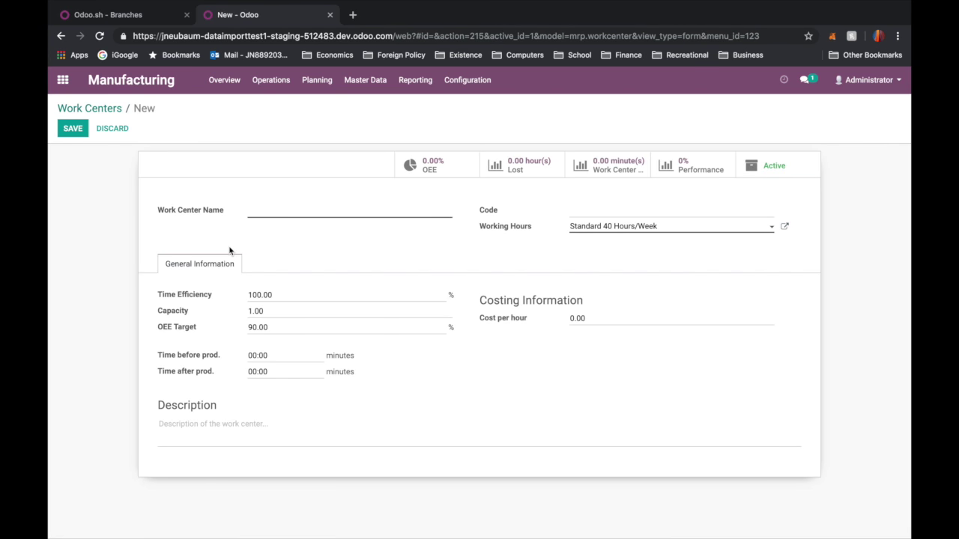
{"action": "type", "text": "Packaging"}
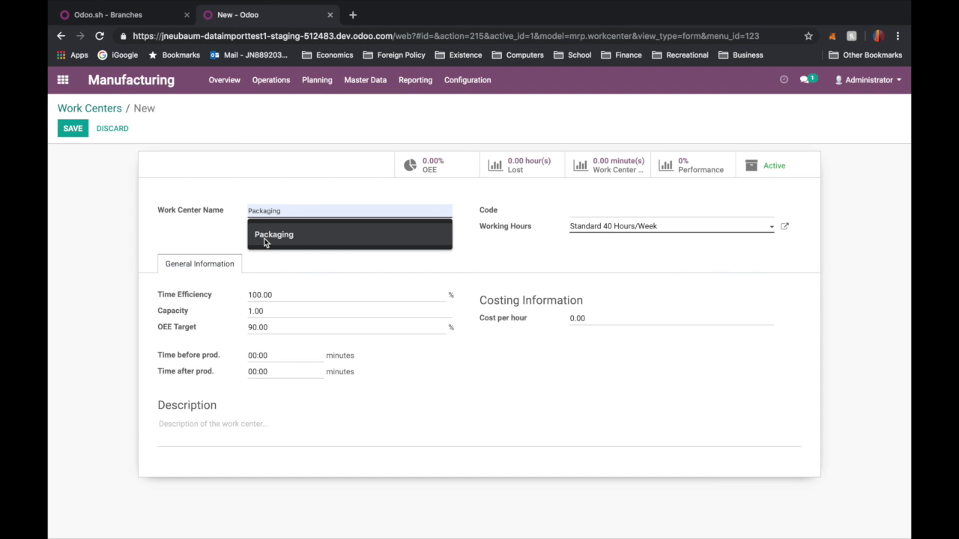
{"action": "left_click", "coordinate": [266, 242]}
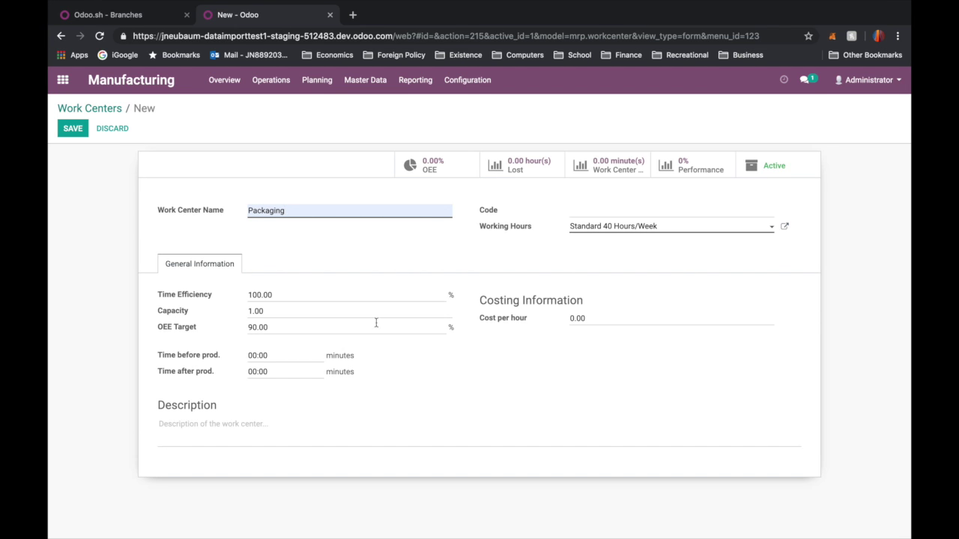
{"action": "left_click", "coordinate": [580, 319]}
{"action": "type", "text": "22"}
{"action": "left_click", "coordinate": [72, 129]}
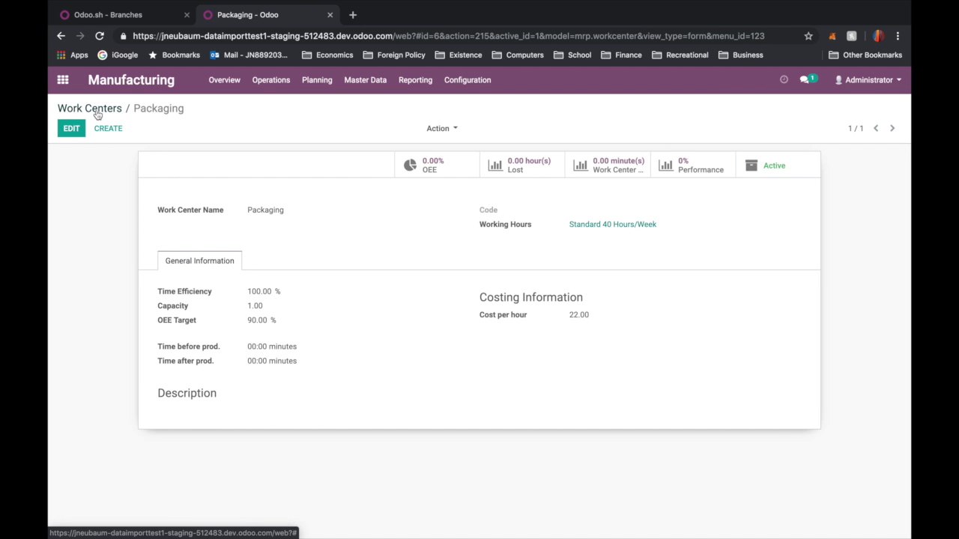
{"action": "left_click", "coordinate": [96, 112]}
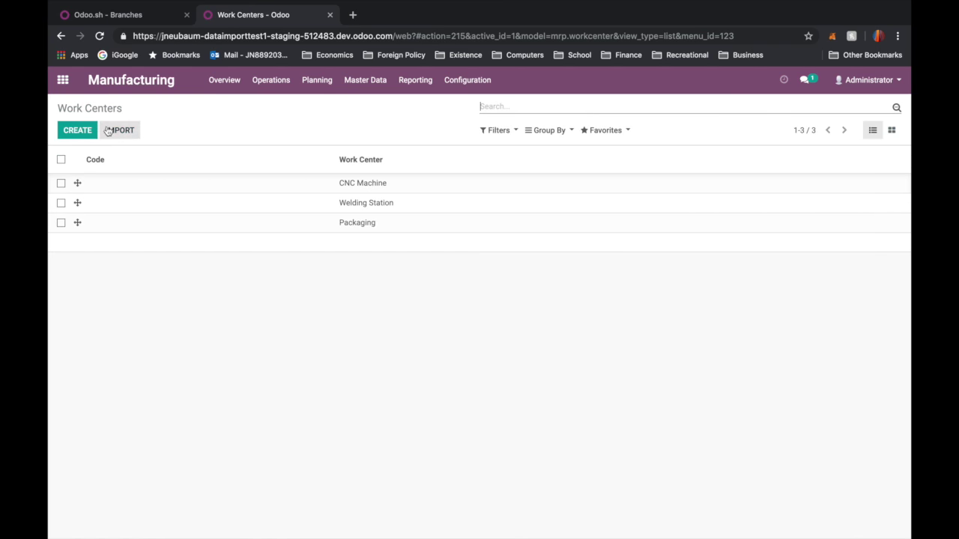
Start a new routing named Manufacture from Raw Materials.
{"action": "left_click", "coordinate": [380, 82]}
{"action": "left_click", "coordinate": [366, 138]}
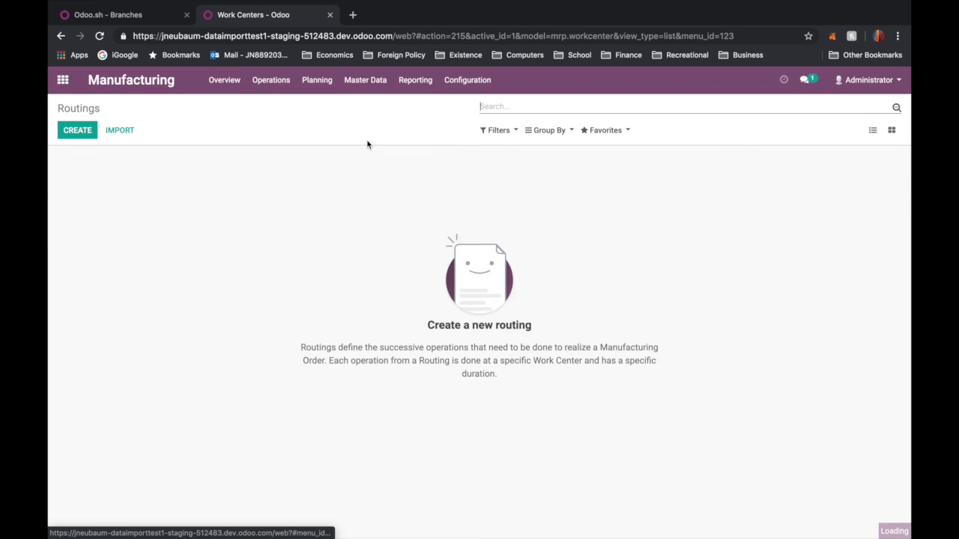
{"action": "left_click", "coordinate": [77, 130]}
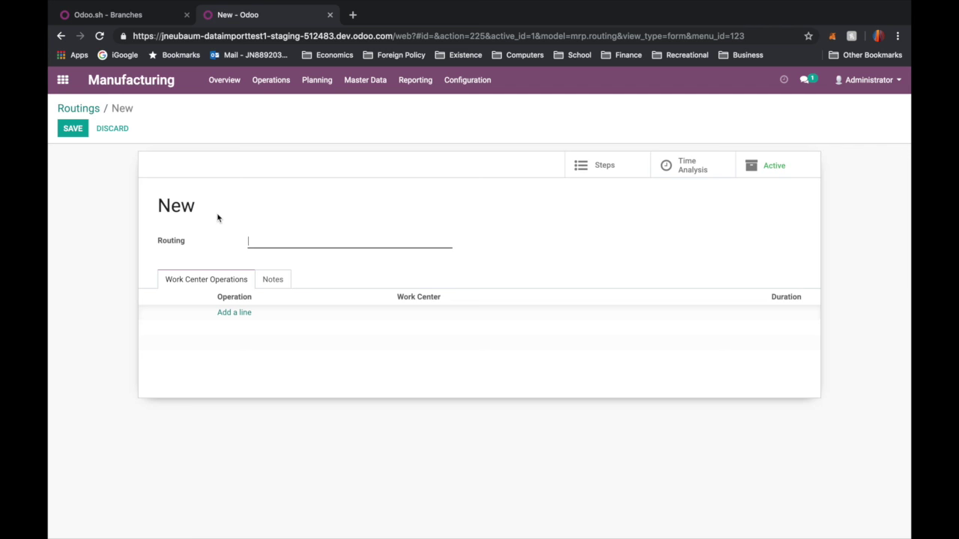
{"action": "type", "text": "Build"}
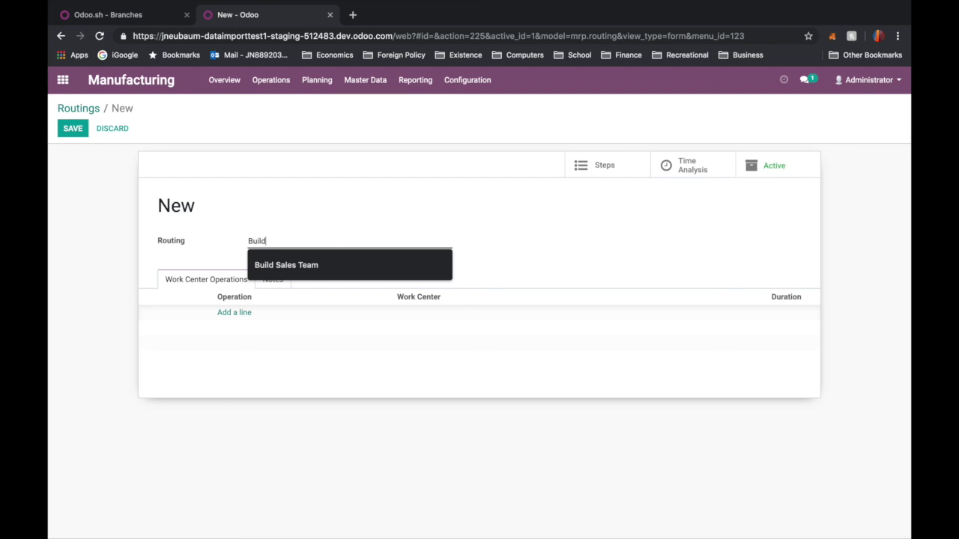
{"action": "key", "text": "BackSpace"}
{"action": "key", "text": "BackSpace"}
{"action": "type", "text": "Manufacture from Raw Materi"}
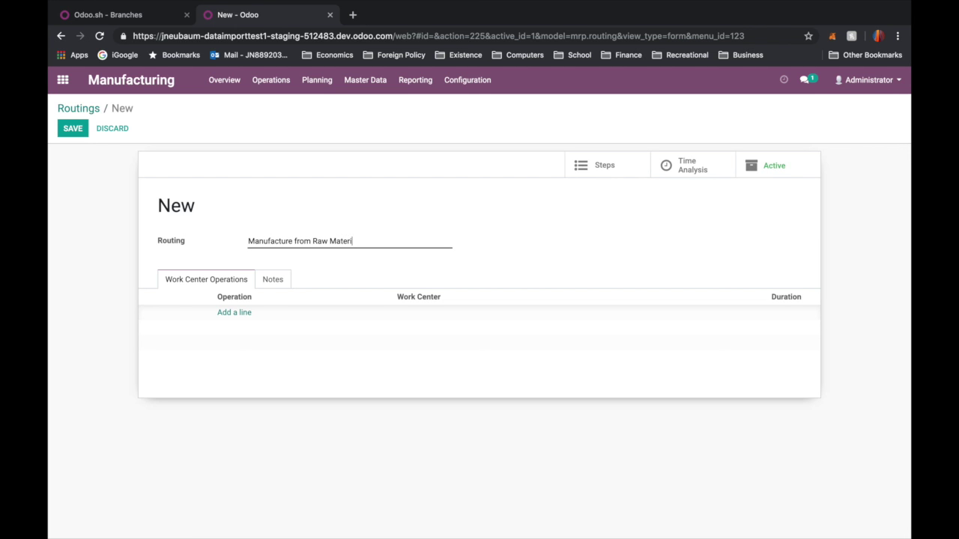
Add an operation named Cutting Parts to the routing, assigned to the CNC Machine work center.
{"action": "left_click", "coordinate": [234, 313]}
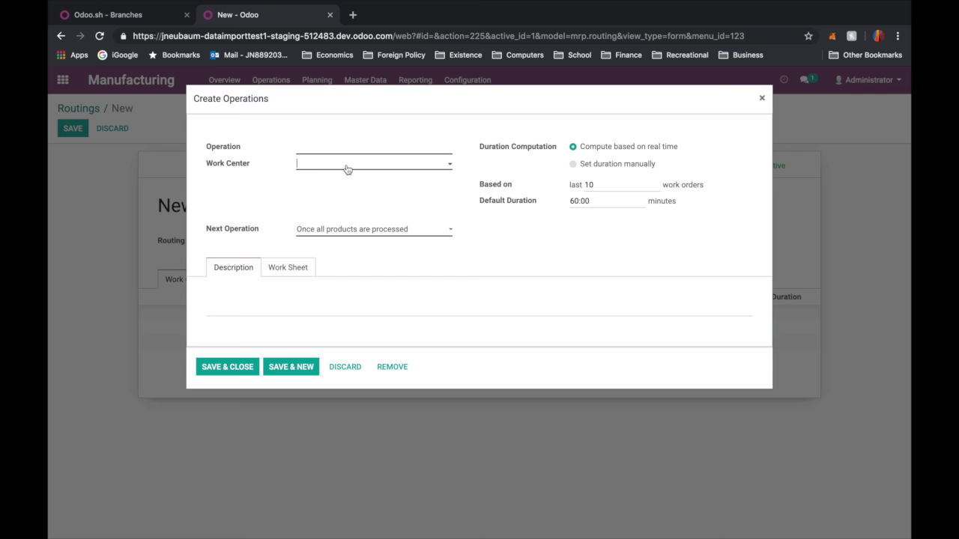
{"action": "left_click", "coordinate": [343, 164]}
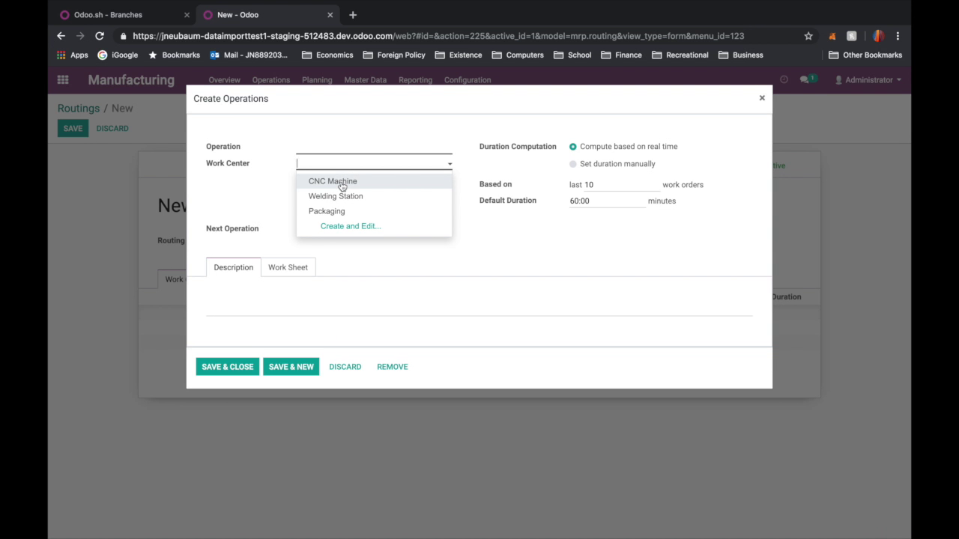
{"action": "left_click", "coordinate": [342, 187]}
{"action": "left_click", "coordinate": [334, 154]}
{"action": "left_click", "coordinate": [273, 215]}
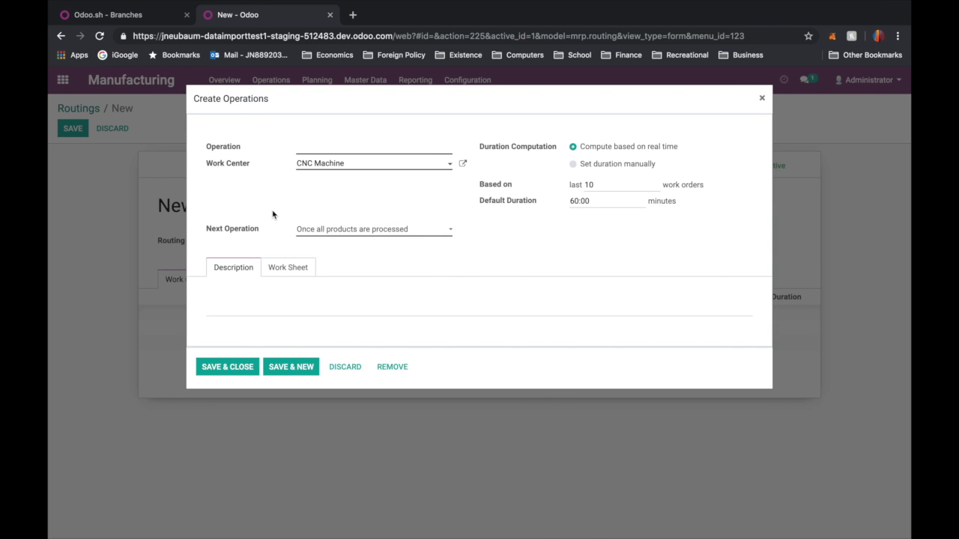
{"action": "left_click", "coordinate": [303, 151]}
{"action": "type", "text": "Cutting Parts"}
Switch the Cutting Parts operation to a manually set duration and enter 30 minutes as its default.
{"action": "left_click", "coordinate": [573, 166]}
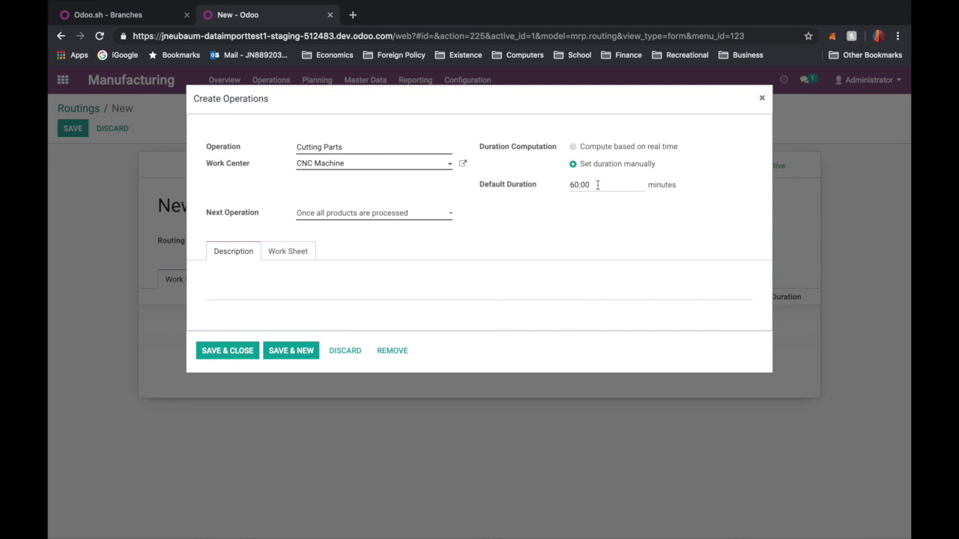
{"action": "left_click_drag", "start_coordinate": [597, 185], "coordinate": [565, 189]}
{"action": "type", "text": "30"}
Compute the Cutting Parts duration from real time based on the last 3 work orders, and save the operation.
{"action": "left_click", "coordinate": [573, 148]}
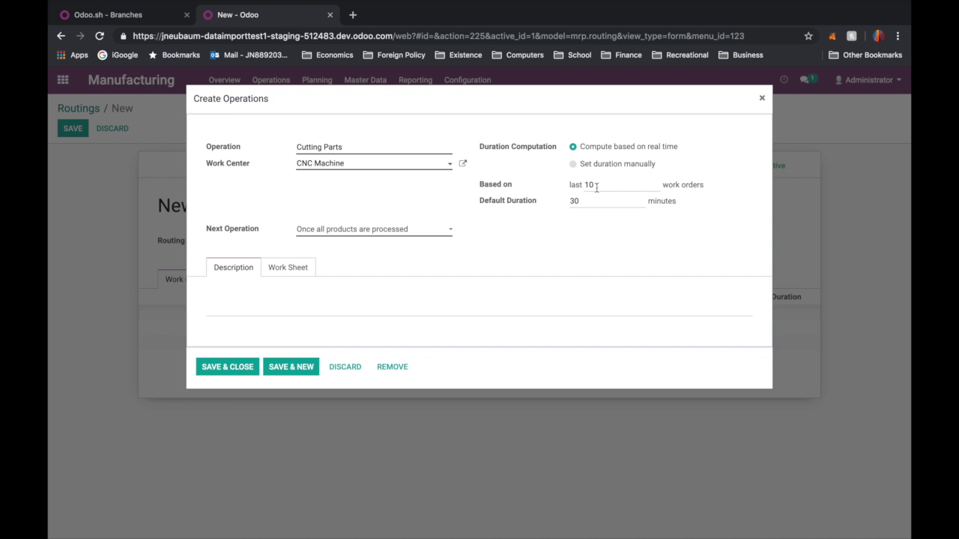
{"action": "left_click_drag", "start_coordinate": [596, 185], "coordinate": [572, 186]}
{"action": "type", "text": "3"}
{"action": "left_click_drag", "start_coordinate": [571, 185], "coordinate": [702, 188]}
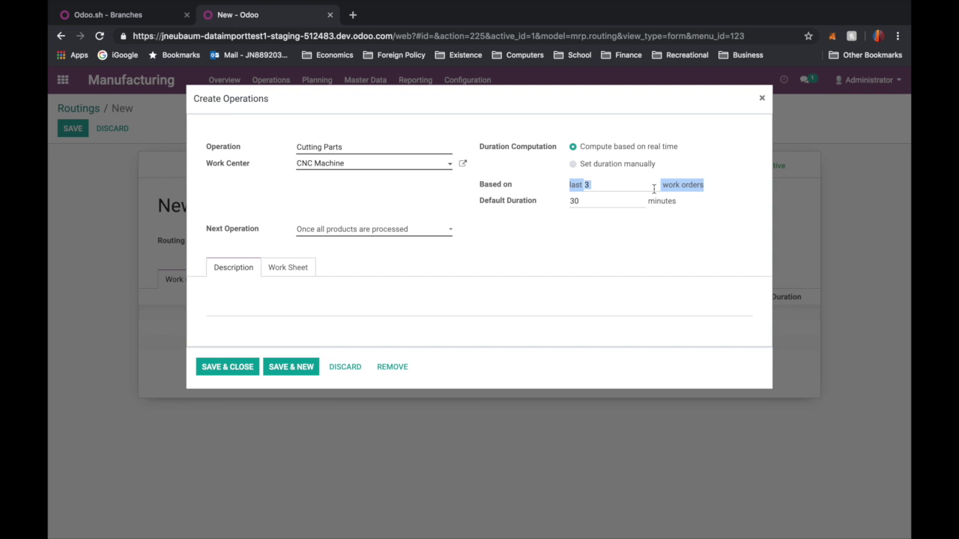
{"action": "left_click", "coordinate": [239, 370]}
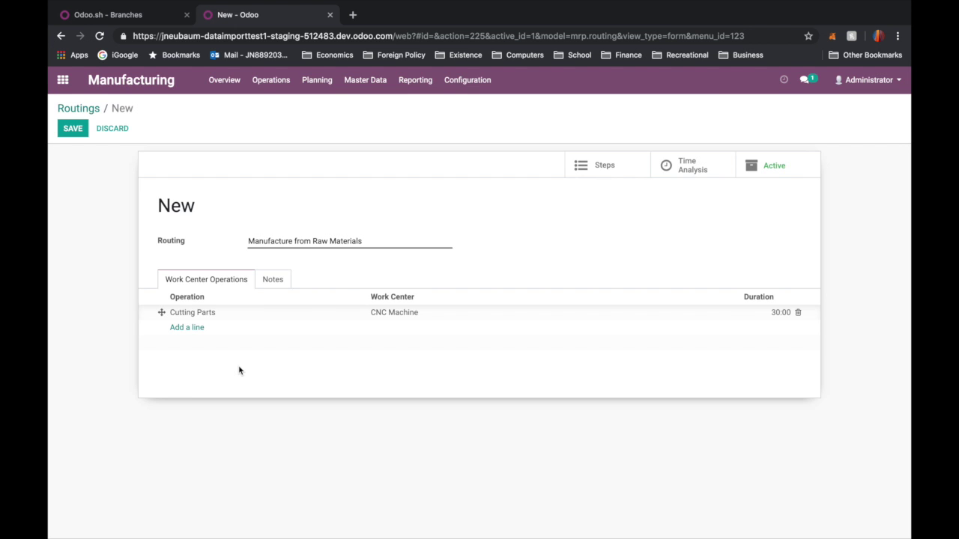
Add a second operation named Weld Parts together to the routing, assigned to the Welding Station work center.
{"action": "left_click", "coordinate": [186, 329]}
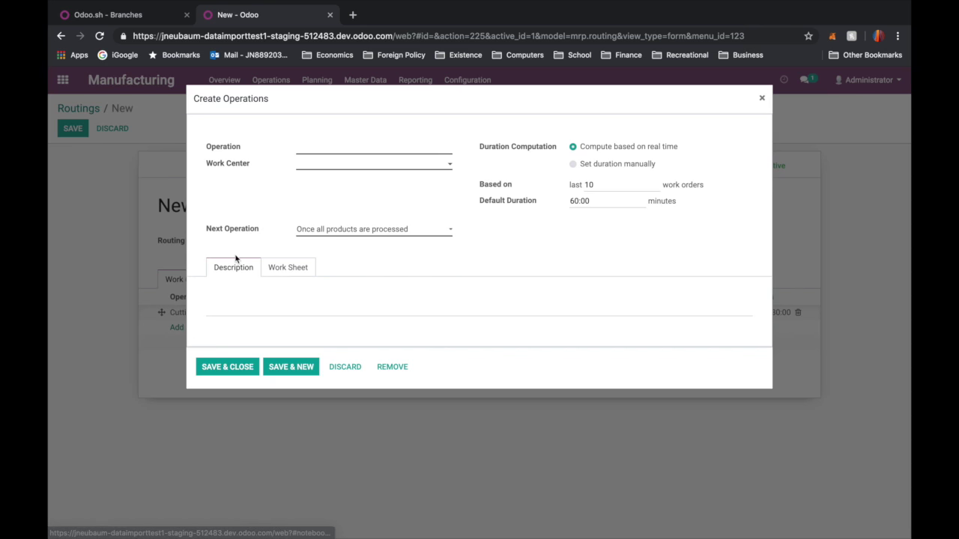
{"action": "left_click", "coordinate": [317, 166]}
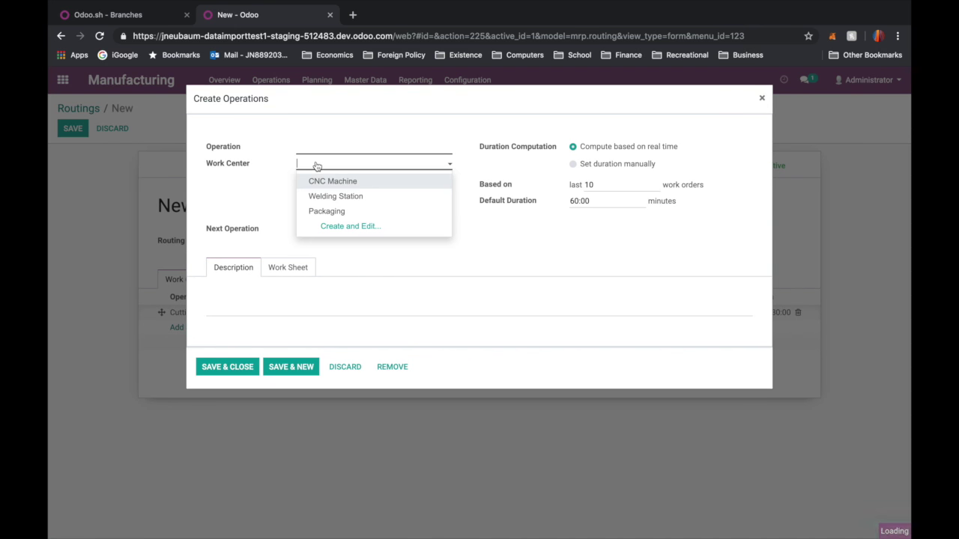
{"action": "left_click", "coordinate": [319, 195]}
{"action": "left_click", "coordinate": [305, 146]}
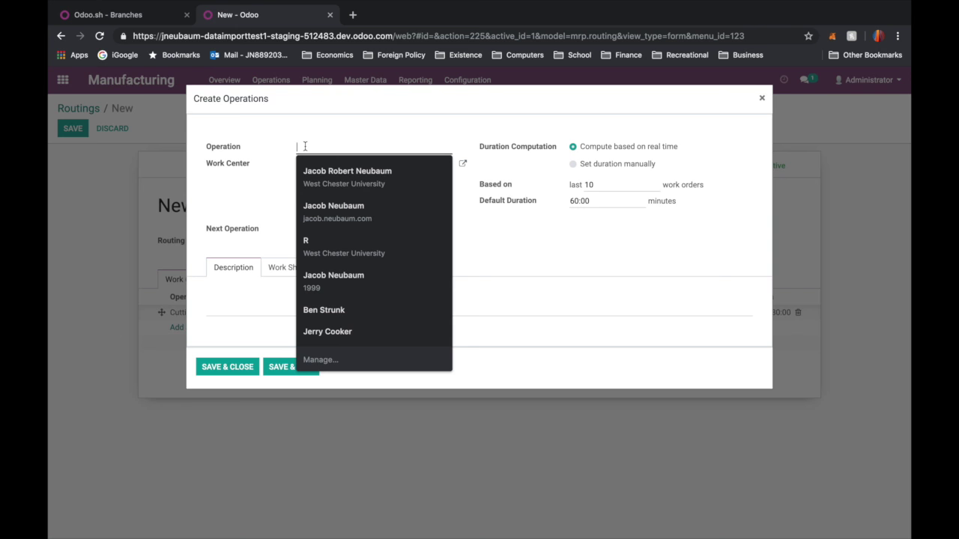
{"action": "type", "text": "Weld"}
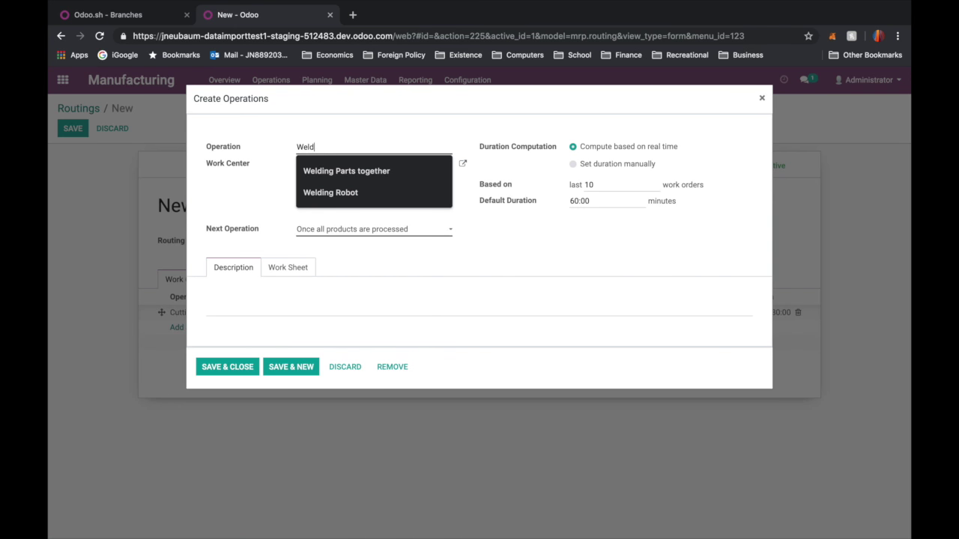
{"action": "type", "text": " Parts together"}
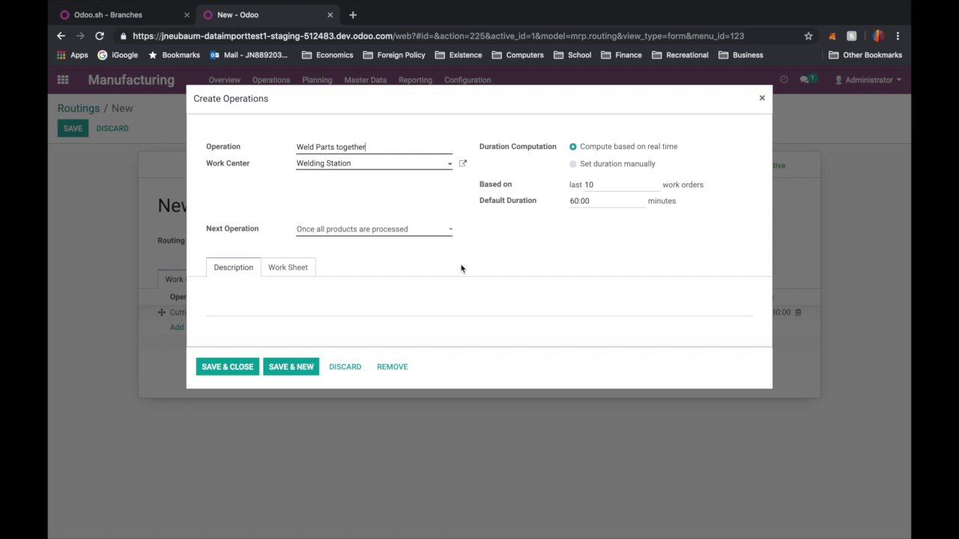
Base the Weld Parts together duration on the last 3 work orders with a 45-minute default, and save it to start another operation.
{"action": "left_click_drag", "start_coordinate": [599, 185], "coordinate": [561, 190]}
{"action": "type", "text": "3"}
{"action": "left_click_drag", "start_coordinate": [589, 204], "coordinate": [556, 208]}
{"action": "type", "text": "45"}
{"action": "left_click", "coordinate": [273, 368]}
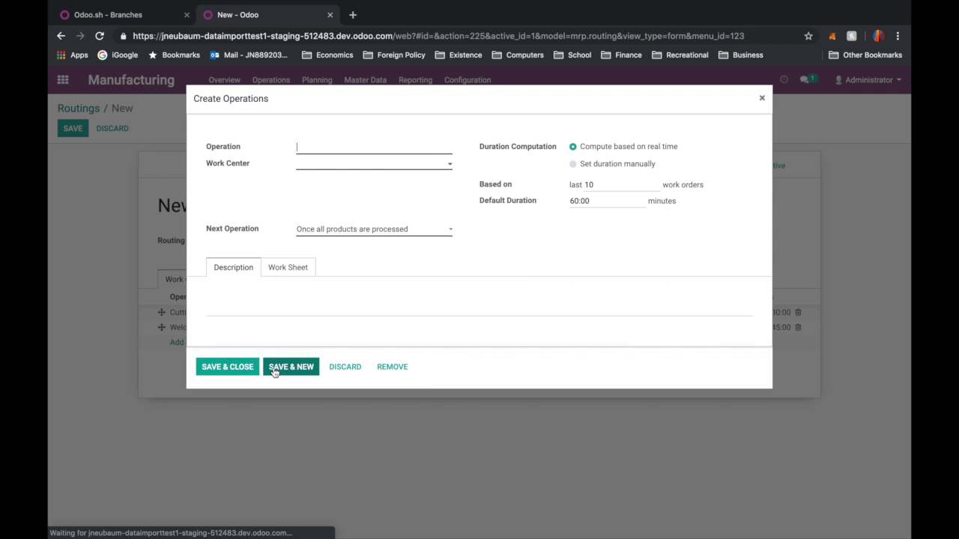
Name the new operation Package Product and assign it to the Packaging work center.
{"action": "left_click", "coordinate": [307, 163]}
{"action": "left_click", "coordinate": [315, 213]}
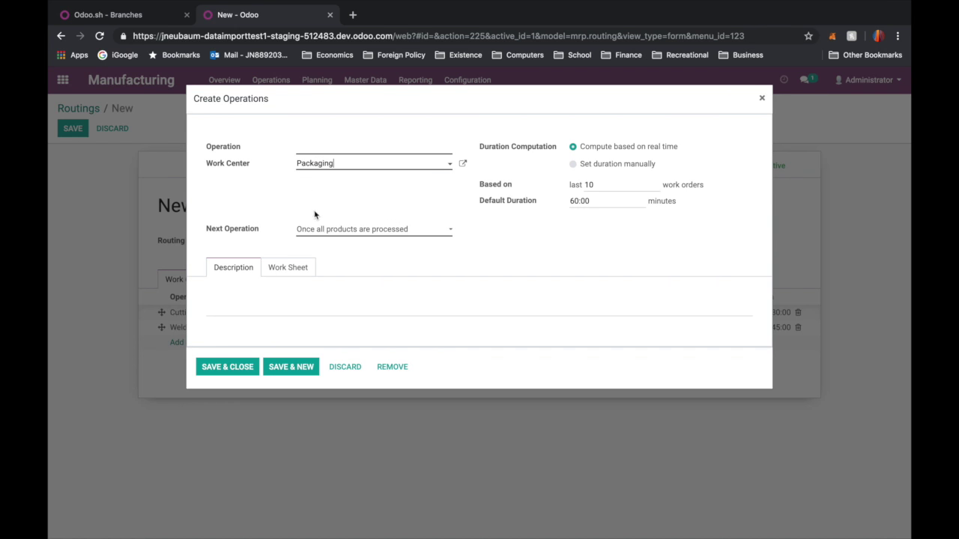
{"action": "left_click", "coordinate": [307, 144]}
{"action": "type", "text": "Packa"}
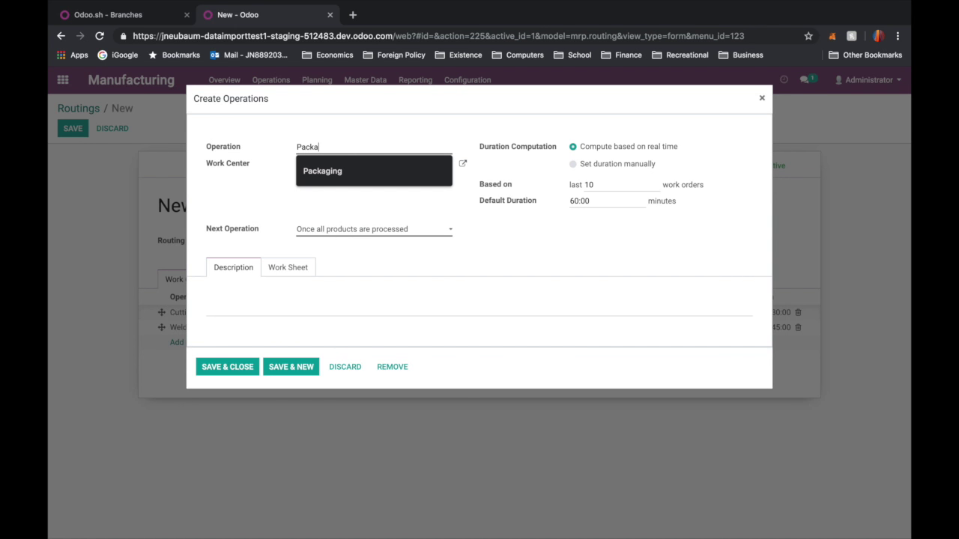
{"action": "type", "text": "ge Parts"}
{"action": "key", "text": "BackSpace"}
{"action": "key", "text": "BackSpace"}
{"action": "key", "text": "BackSpace"}
{"action": "key", "text": "BackSpace"}
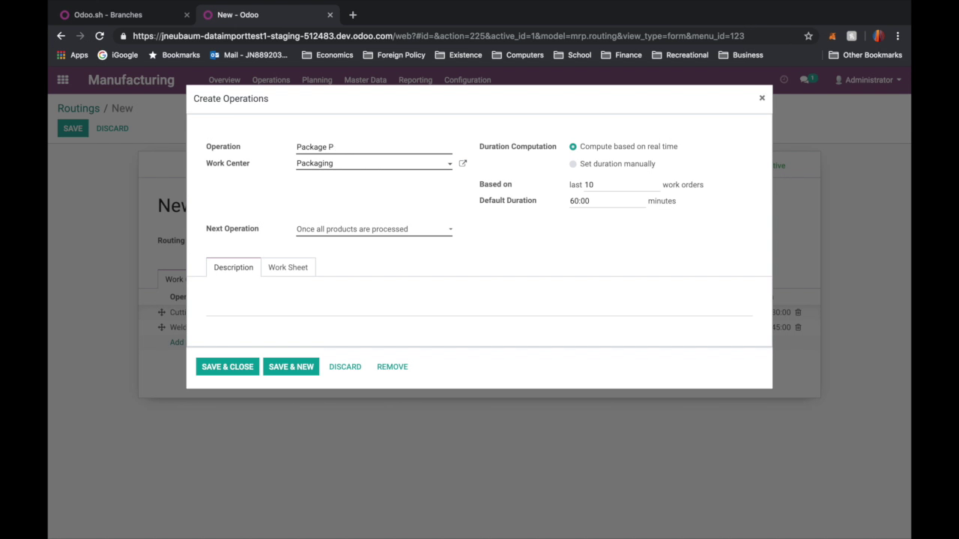
{"action": "type", "text": "Product"}
Base the Package Product duration on the last 3 work orders, and save both the operation and the routing.
{"action": "double_click", "coordinate": [614, 190]}
{"action": "type", "text": "3"}
{"action": "left_click", "coordinate": [234, 369]}
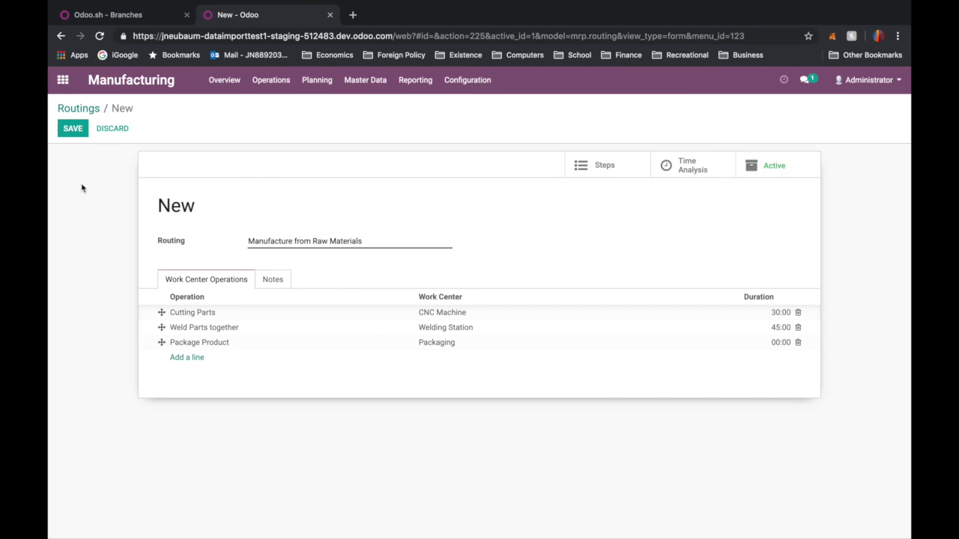
{"action": "left_click", "coordinate": [75, 128]}
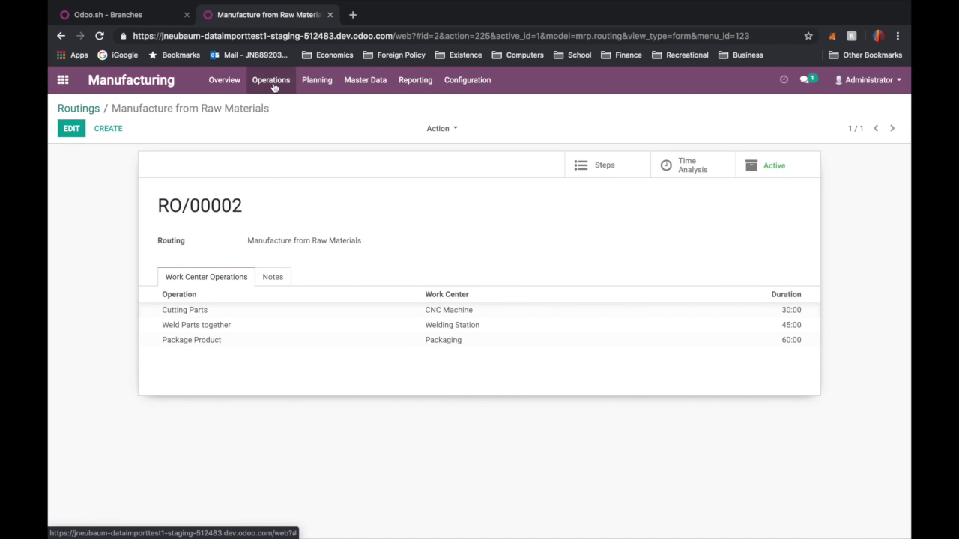
Open the Battery Rack's bill of materials from its product record.
{"action": "left_click", "coordinate": [361, 80]}
{"action": "left_click", "coordinate": [361, 102]}
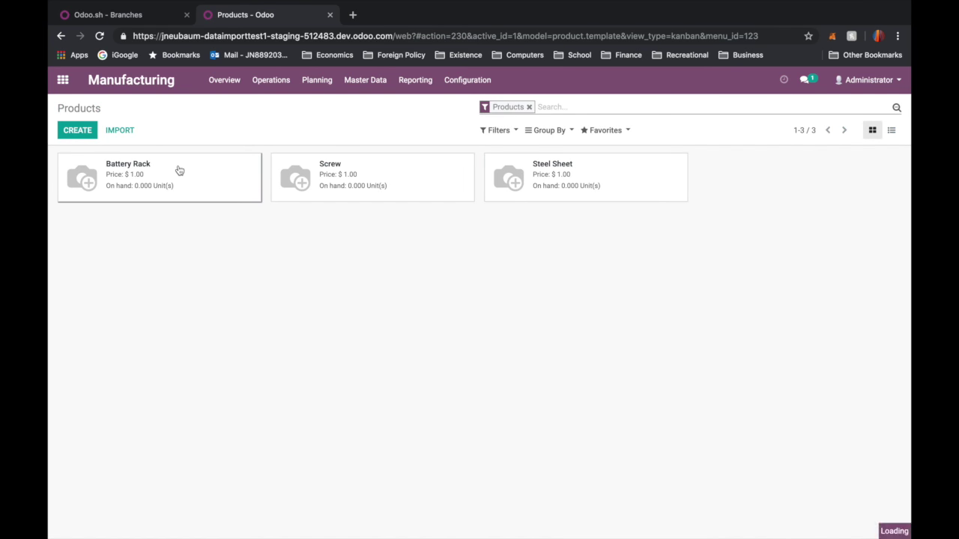
{"action": "left_click", "coordinate": [189, 172]}
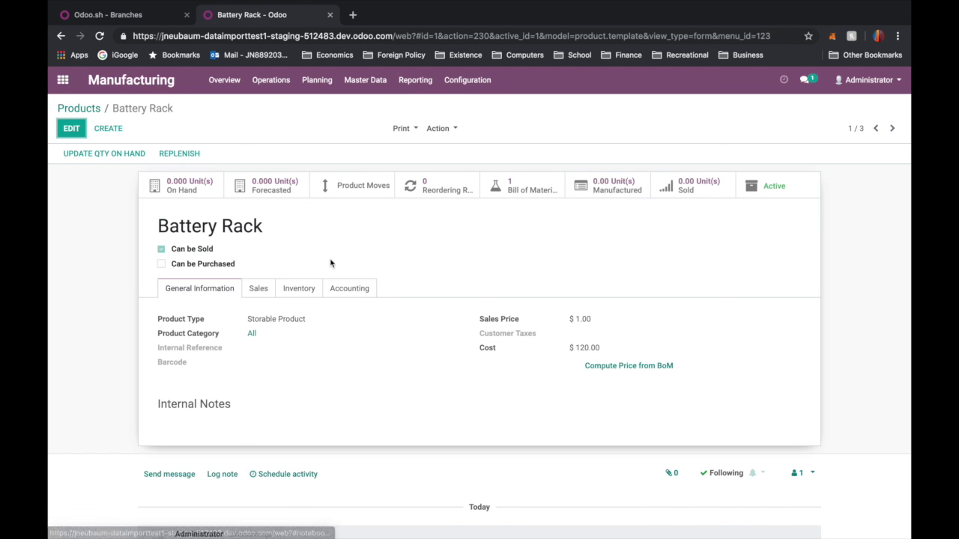
{"action": "left_click", "coordinate": [533, 189]}
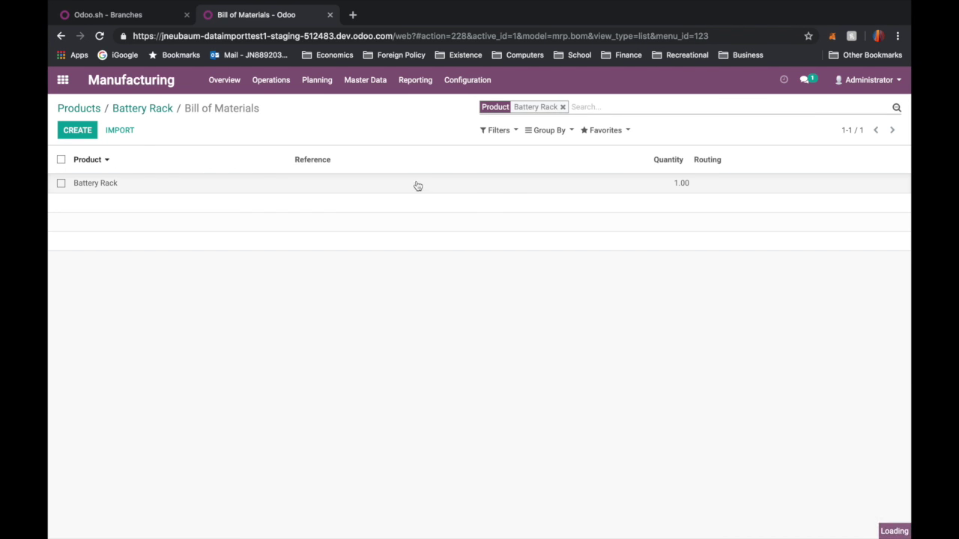
{"action": "left_click", "coordinate": [419, 186]}
Assign the Manufacture from Raw Materials routing to the Battery Rack's bill of materials and save it.
{"action": "left_click", "coordinate": [74, 134]}
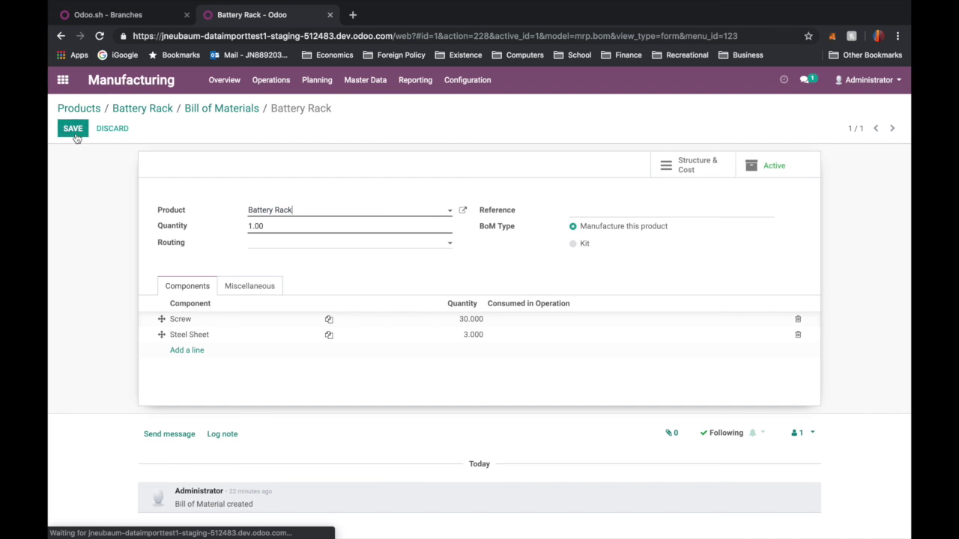
{"action": "left_click", "coordinate": [261, 244]}
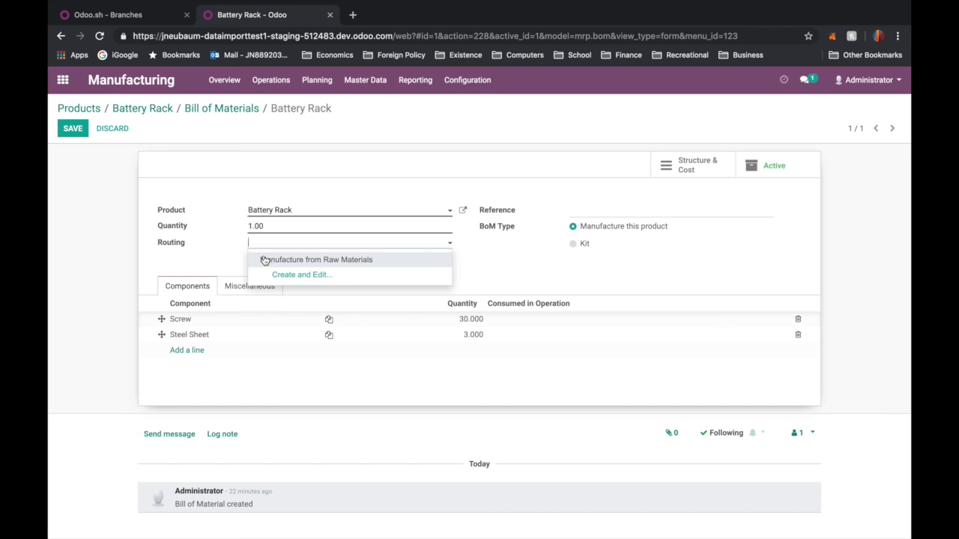
{"action": "left_click", "coordinate": [264, 260]}
{"action": "left_click", "coordinate": [73, 130]}
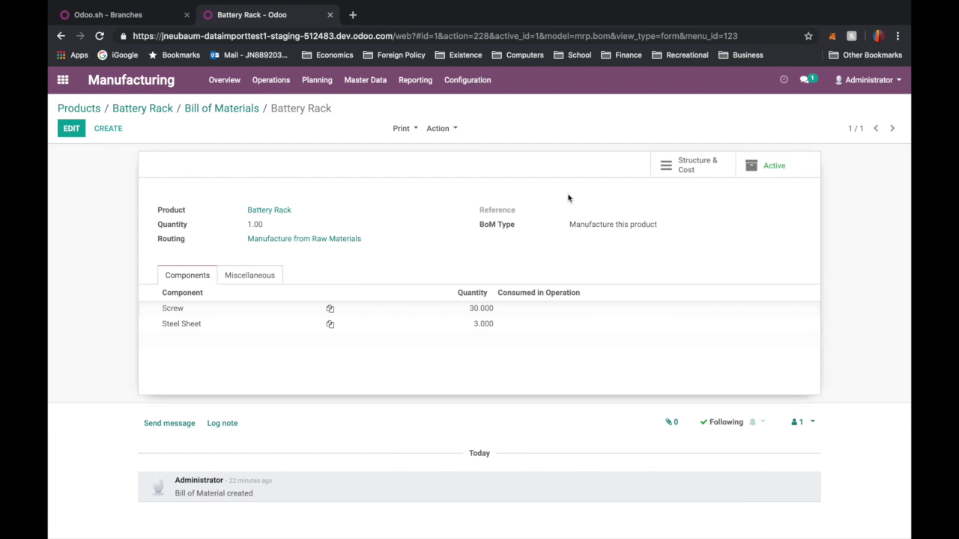
Examine the Battery Rack's BoM structure and cost report, including the cost of each routing operation, and return to the Battery Rack.
{"action": "left_click", "coordinate": [684, 172]}
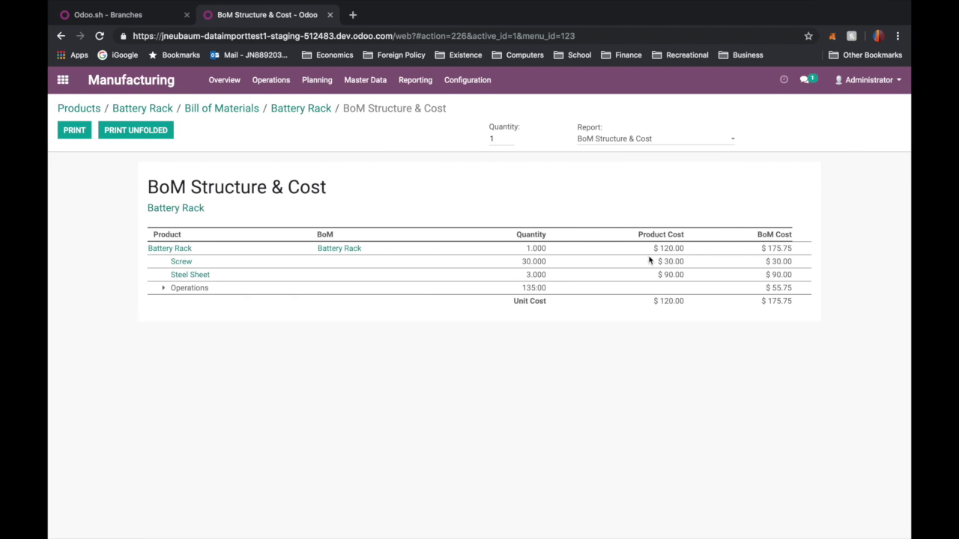
{"action": "left_click", "coordinate": [165, 288]}
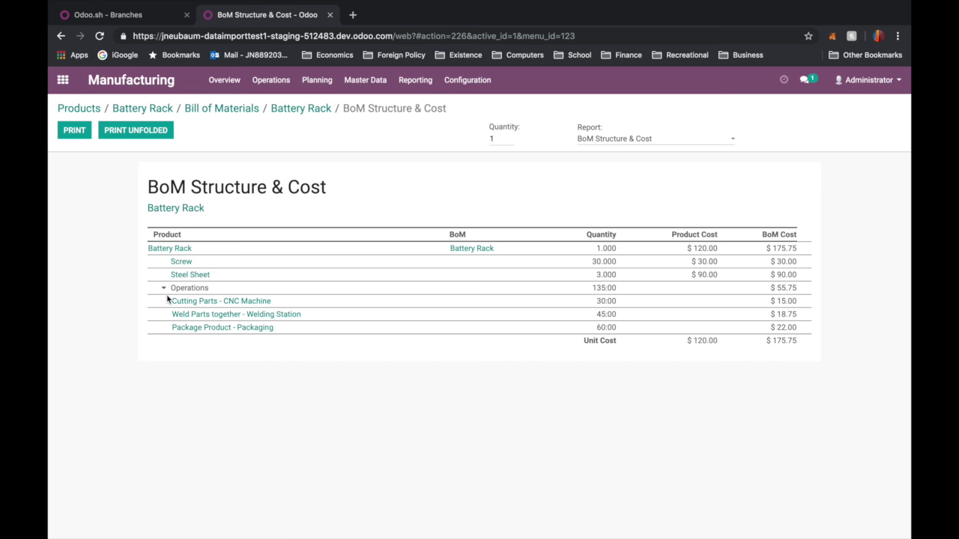
{"action": "left_click_drag", "start_coordinate": [170, 299], "coordinate": [271, 346]}
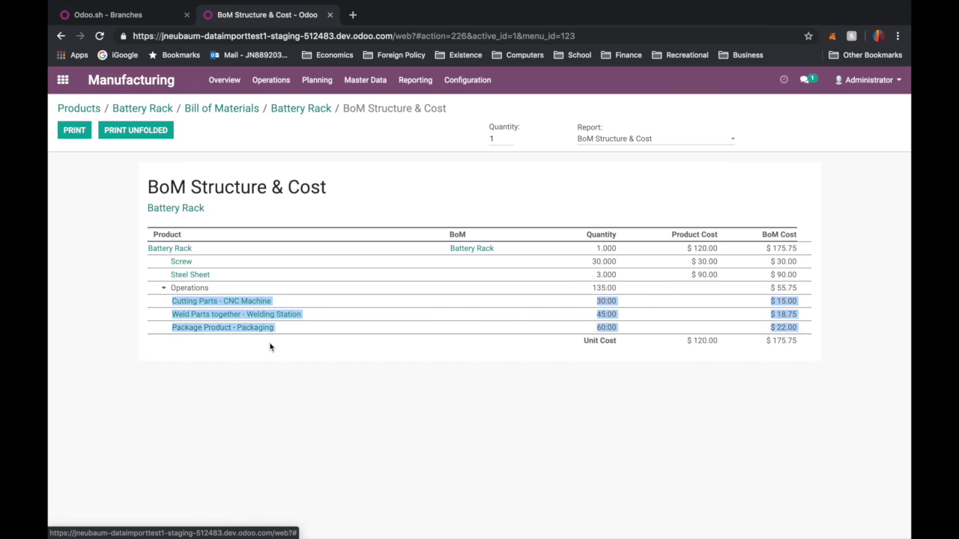
{"action": "left_click", "coordinate": [764, 304]}
{"action": "left_click_drag", "start_coordinate": [798, 302], "coordinate": [773, 327]}
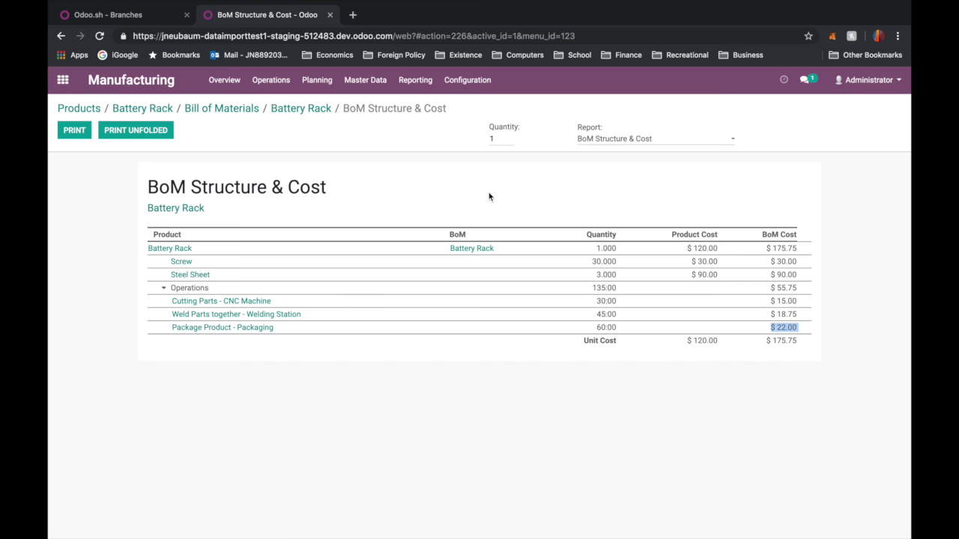
{"action": "left_click", "coordinate": [292, 109]}
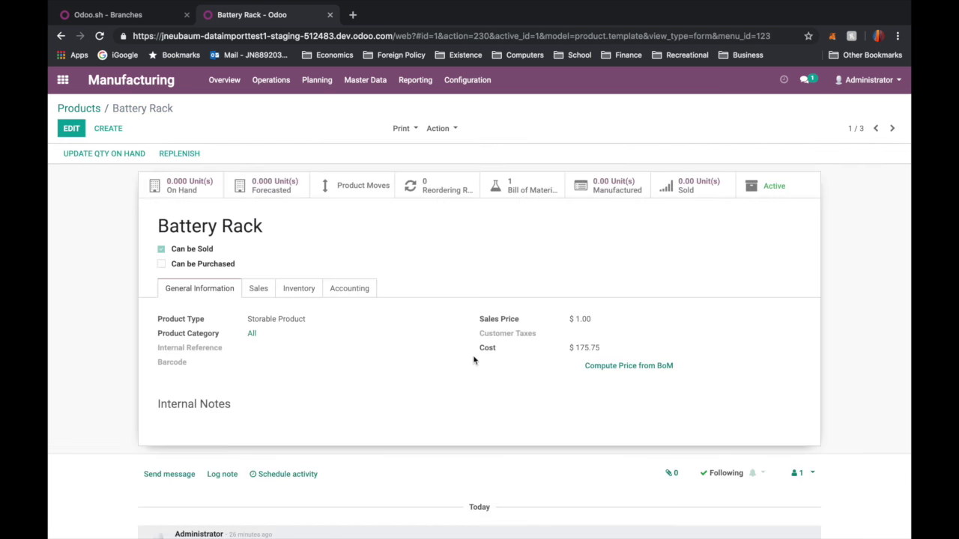